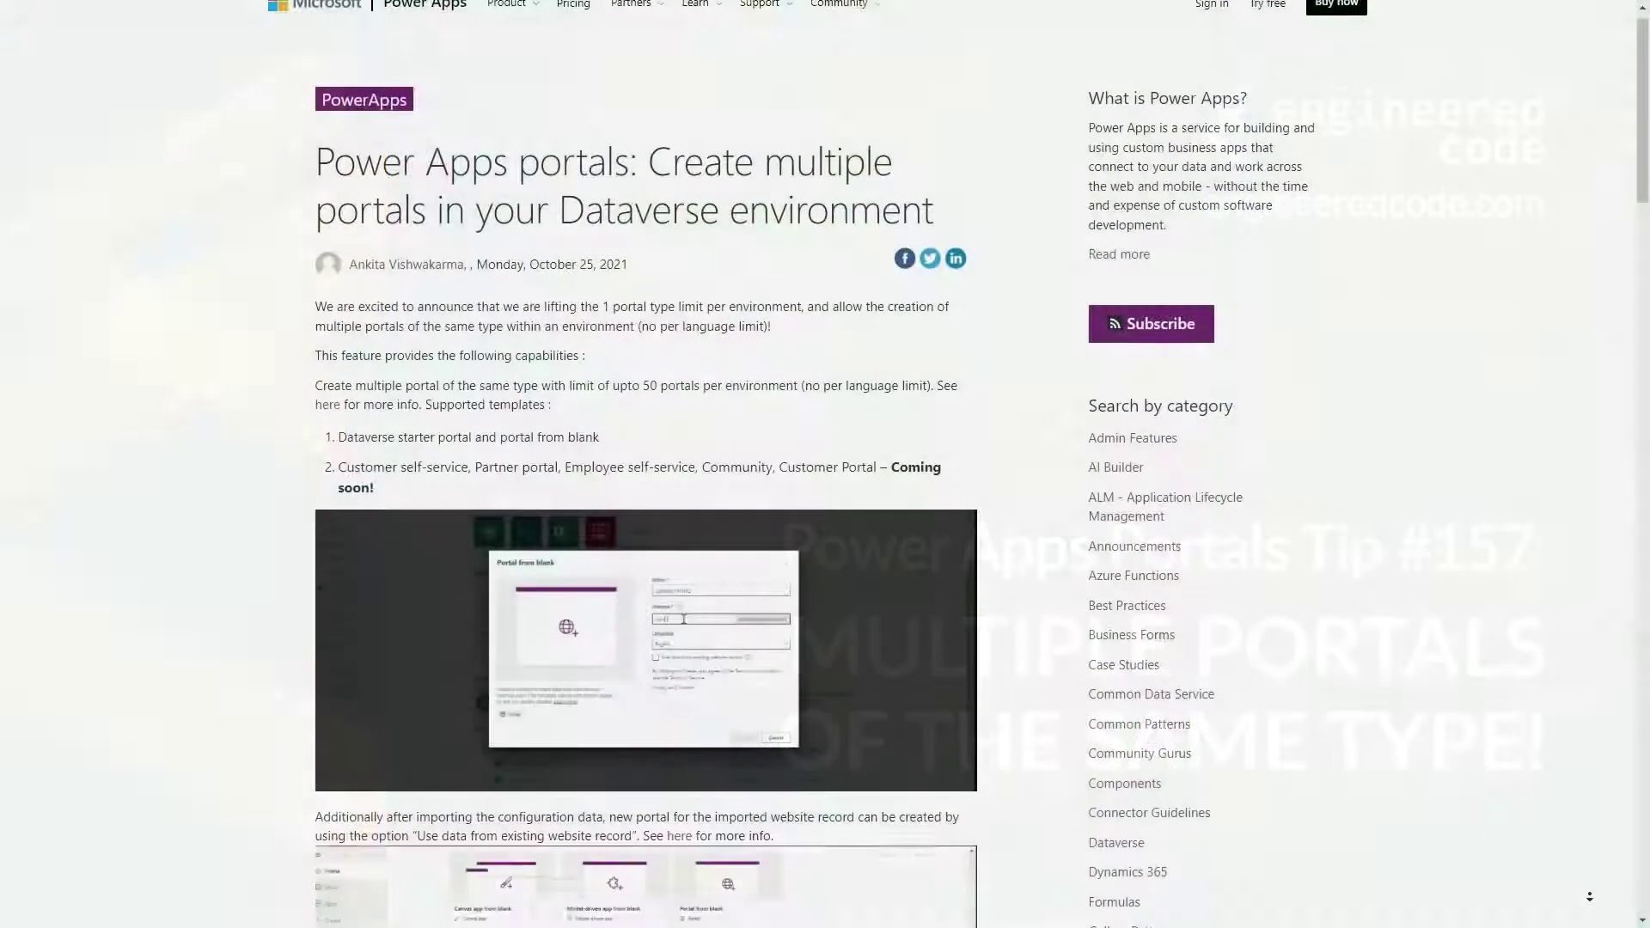
{"action": "scroll", "coordinate": [1589, 897], "scroll_direction": "down", "scroll_amount": 1}
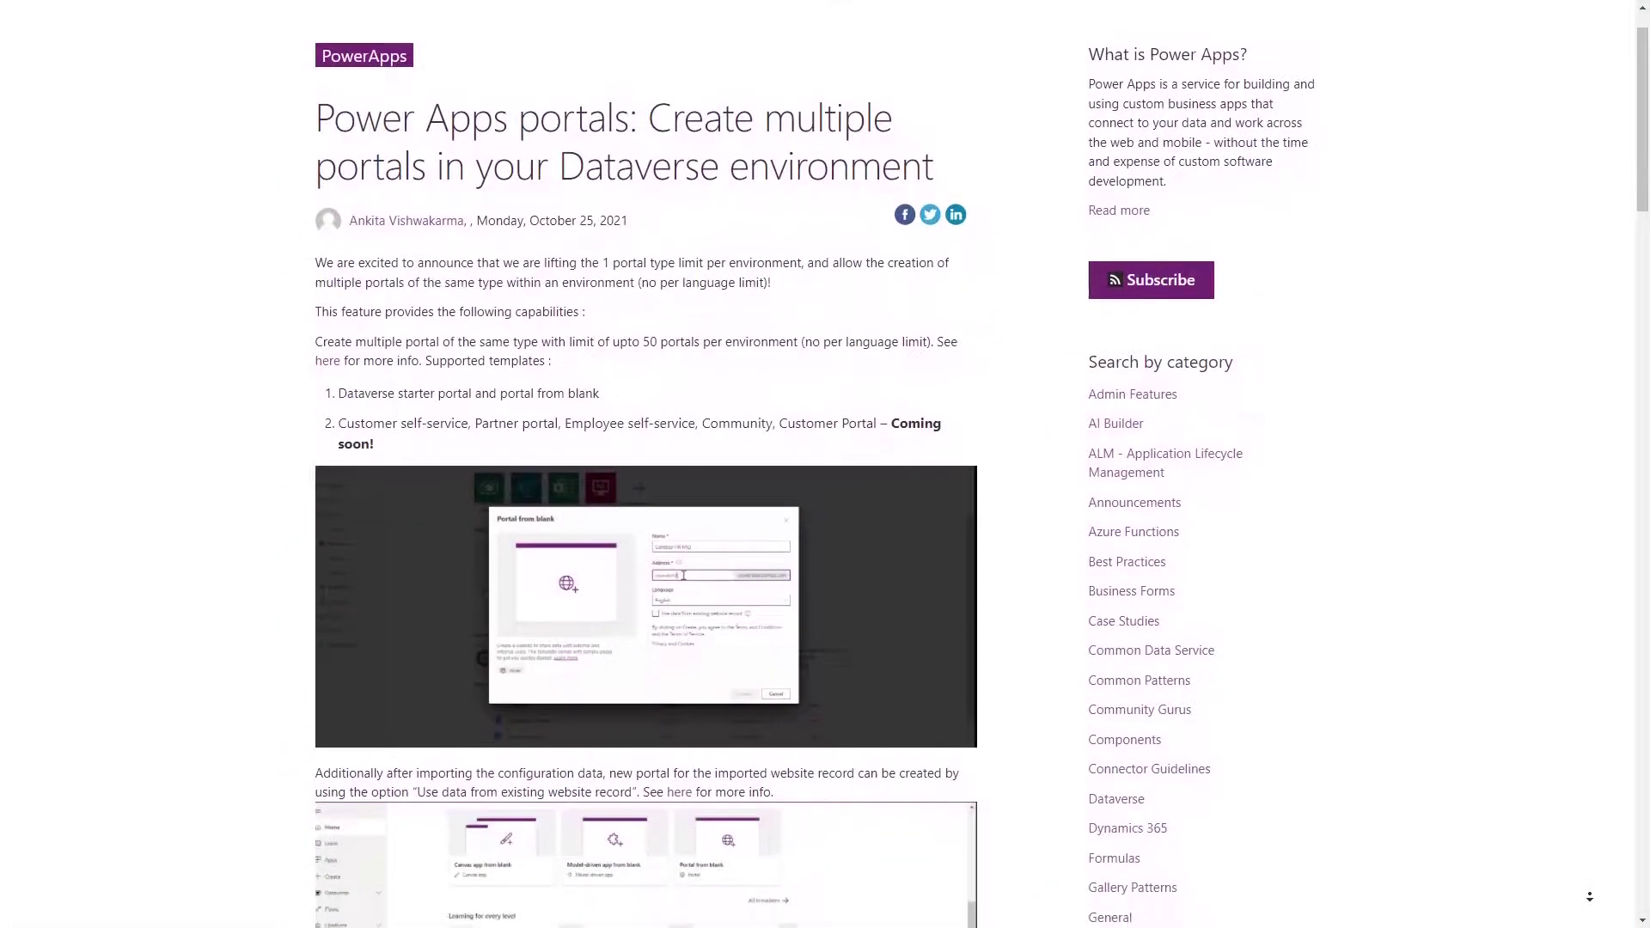
{"action": "scroll", "coordinate": [1590, 896], "scroll_direction": "down", "scroll_amount": 2}
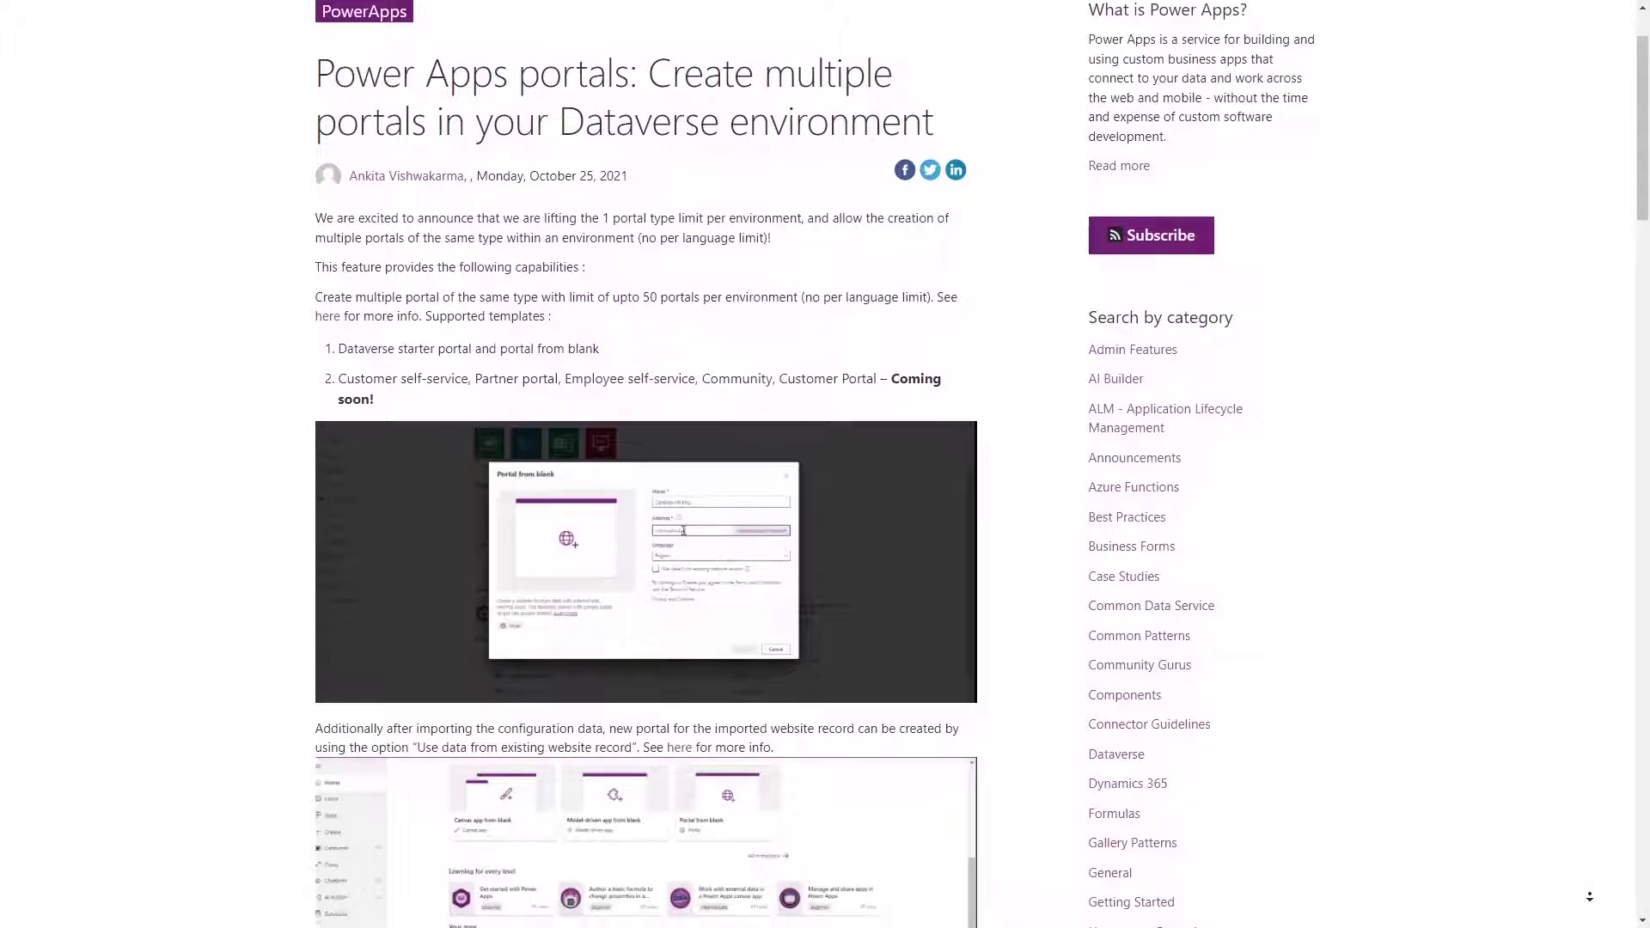
{"action": "scroll", "coordinate": [1590, 896], "scroll_direction": "down", "scroll_amount": 1}
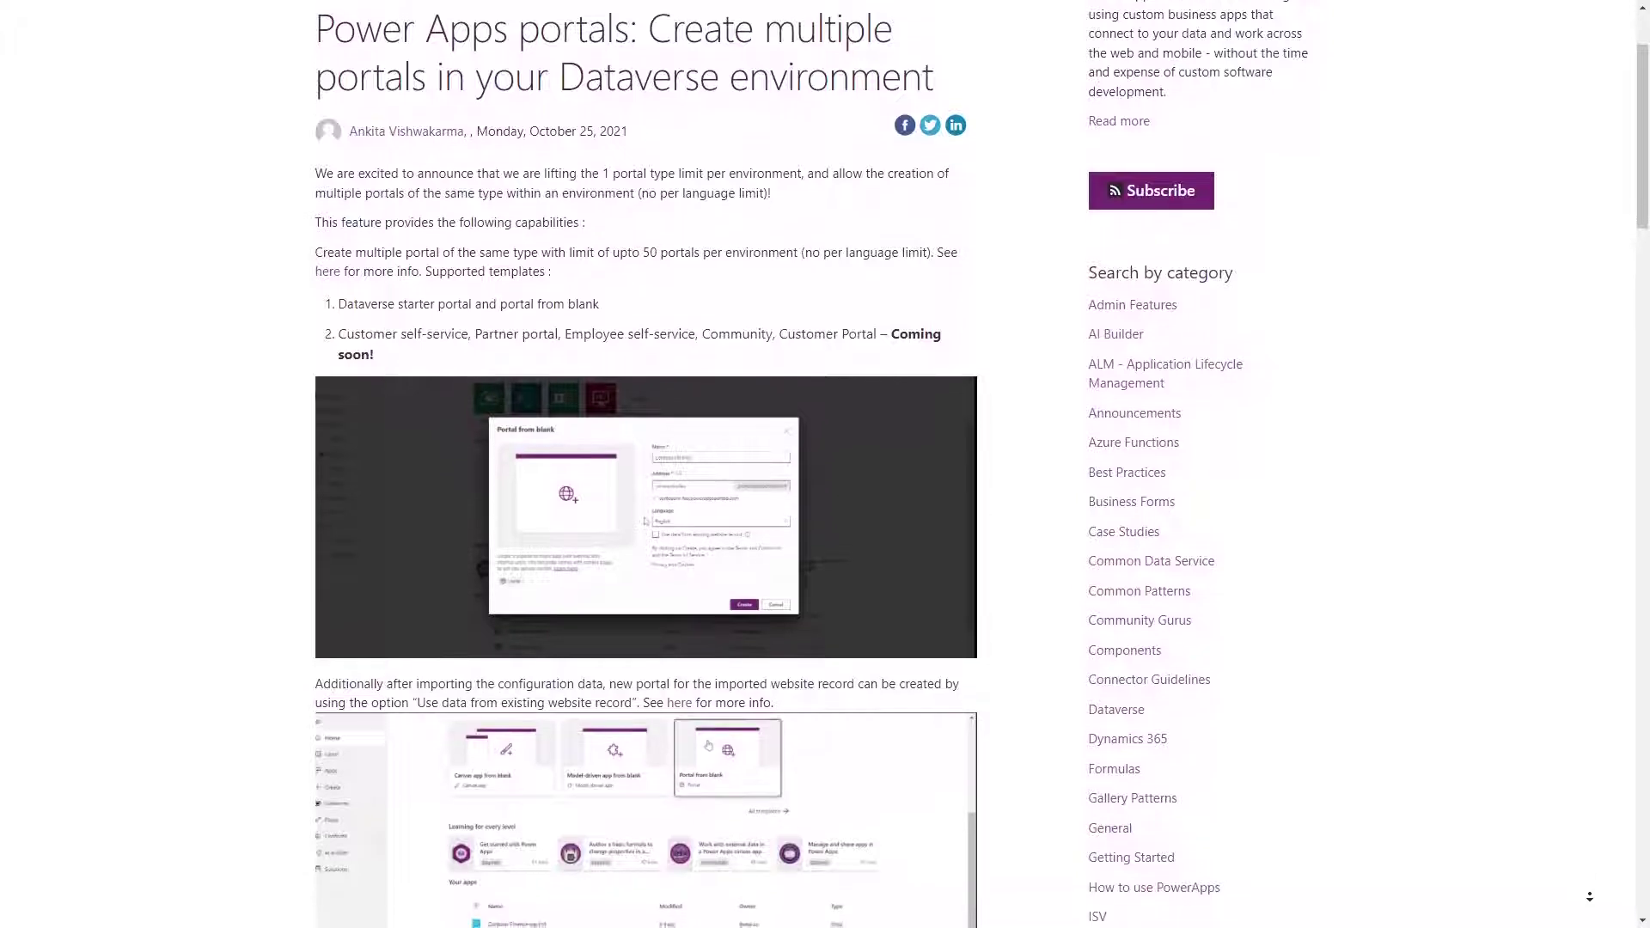
{"action": "scroll", "coordinate": [1589, 897], "scroll_direction": "down", "scroll_amount": 1}
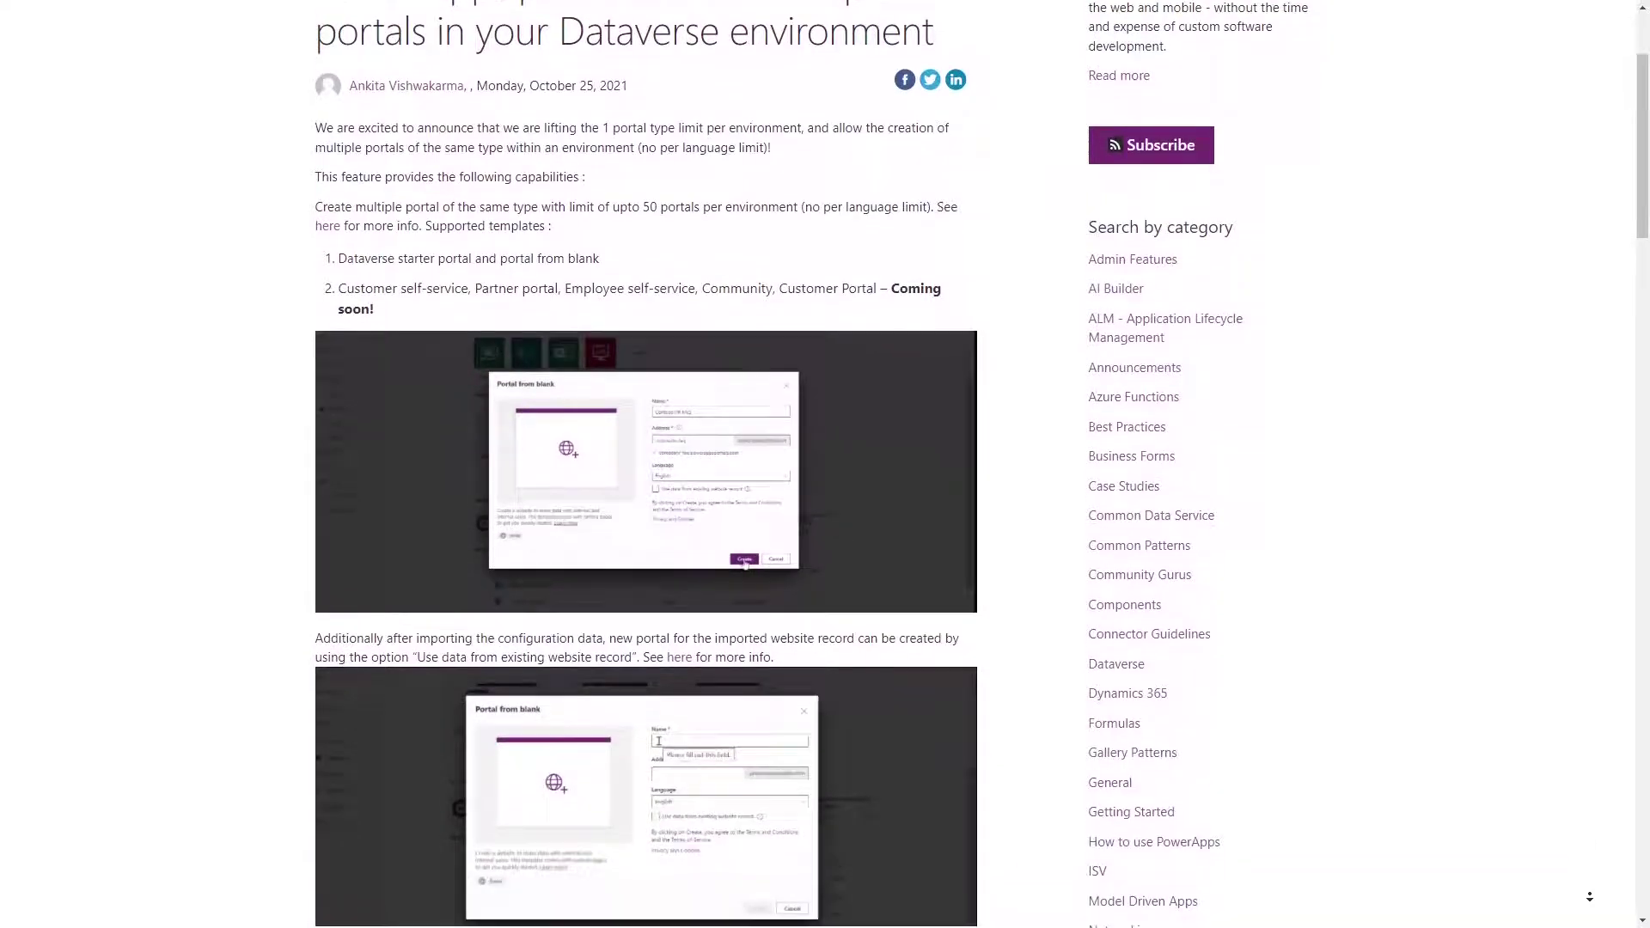
{"action": "scroll", "coordinate": [1590, 896], "scroll_direction": "down", "scroll_amount": 1}
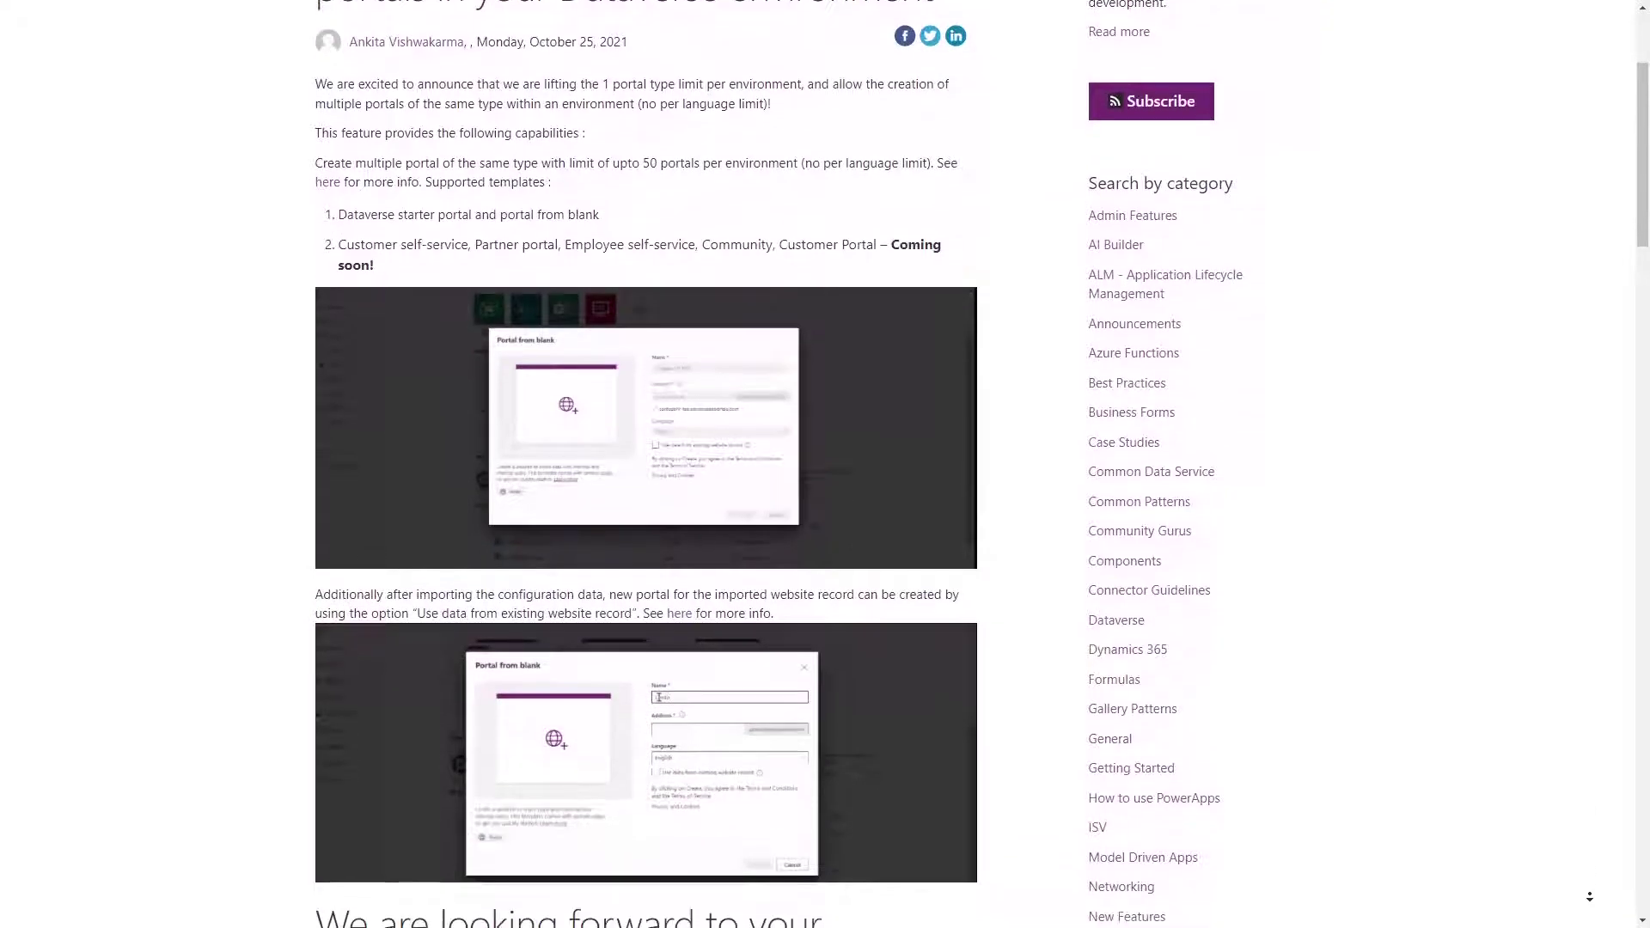
{"action": "scroll", "coordinate": [1589, 897], "scroll_direction": "down", "scroll_amount": 1}
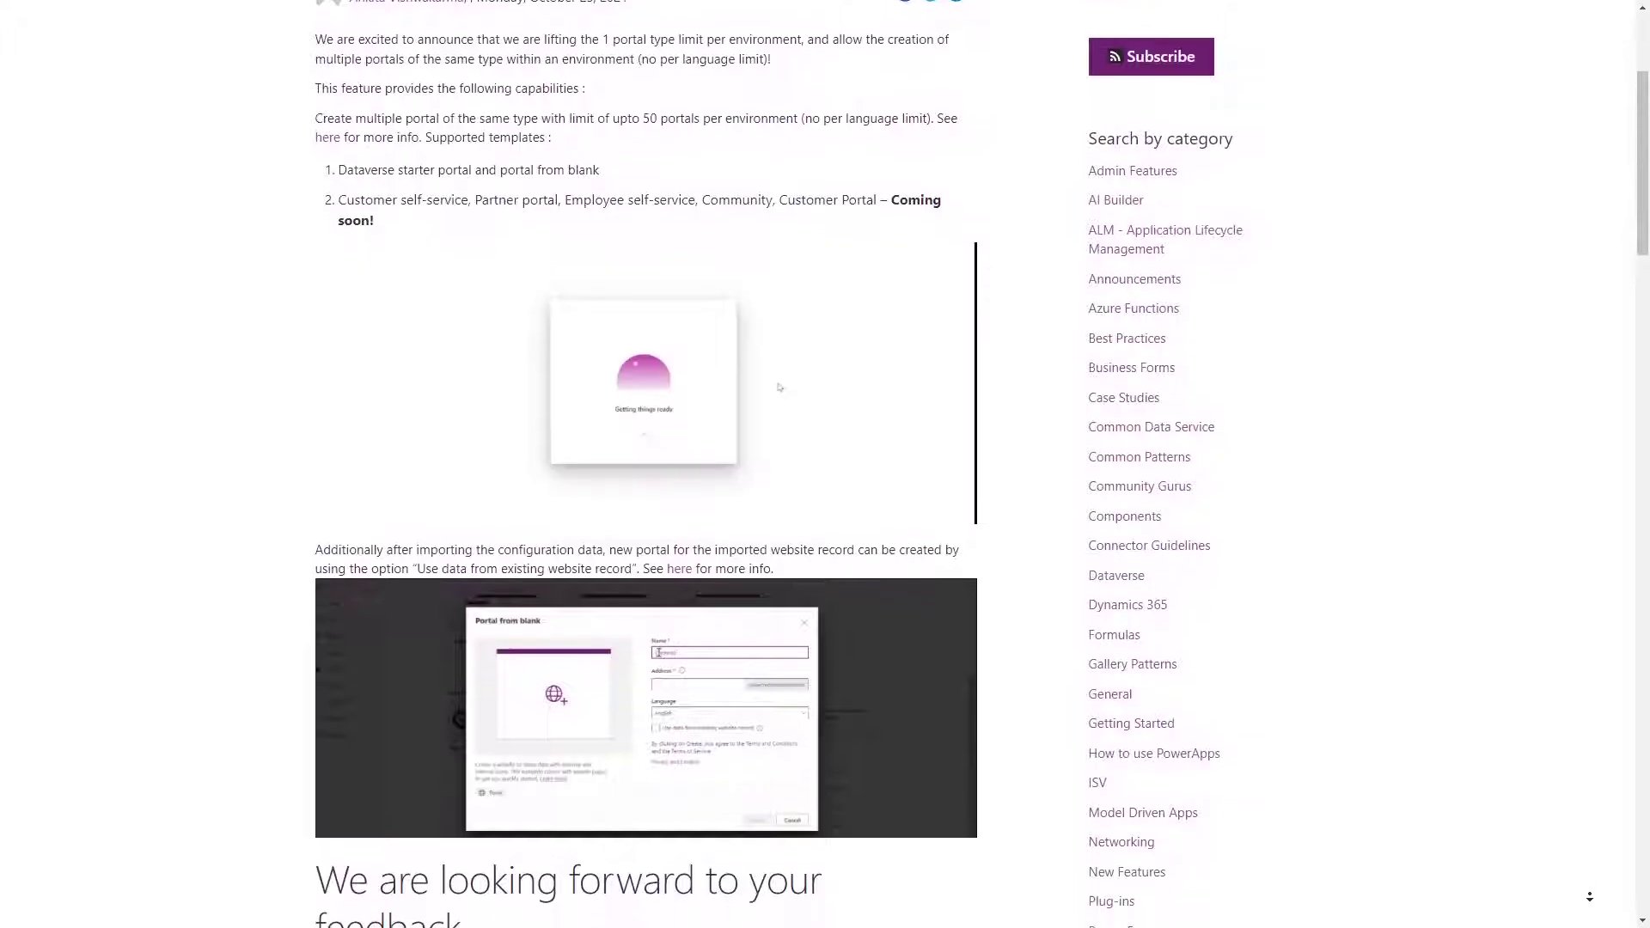
{"action": "scroll", "coordinate": [1590, 896], "scroll_direction": "down", "scroll_amount": 1}
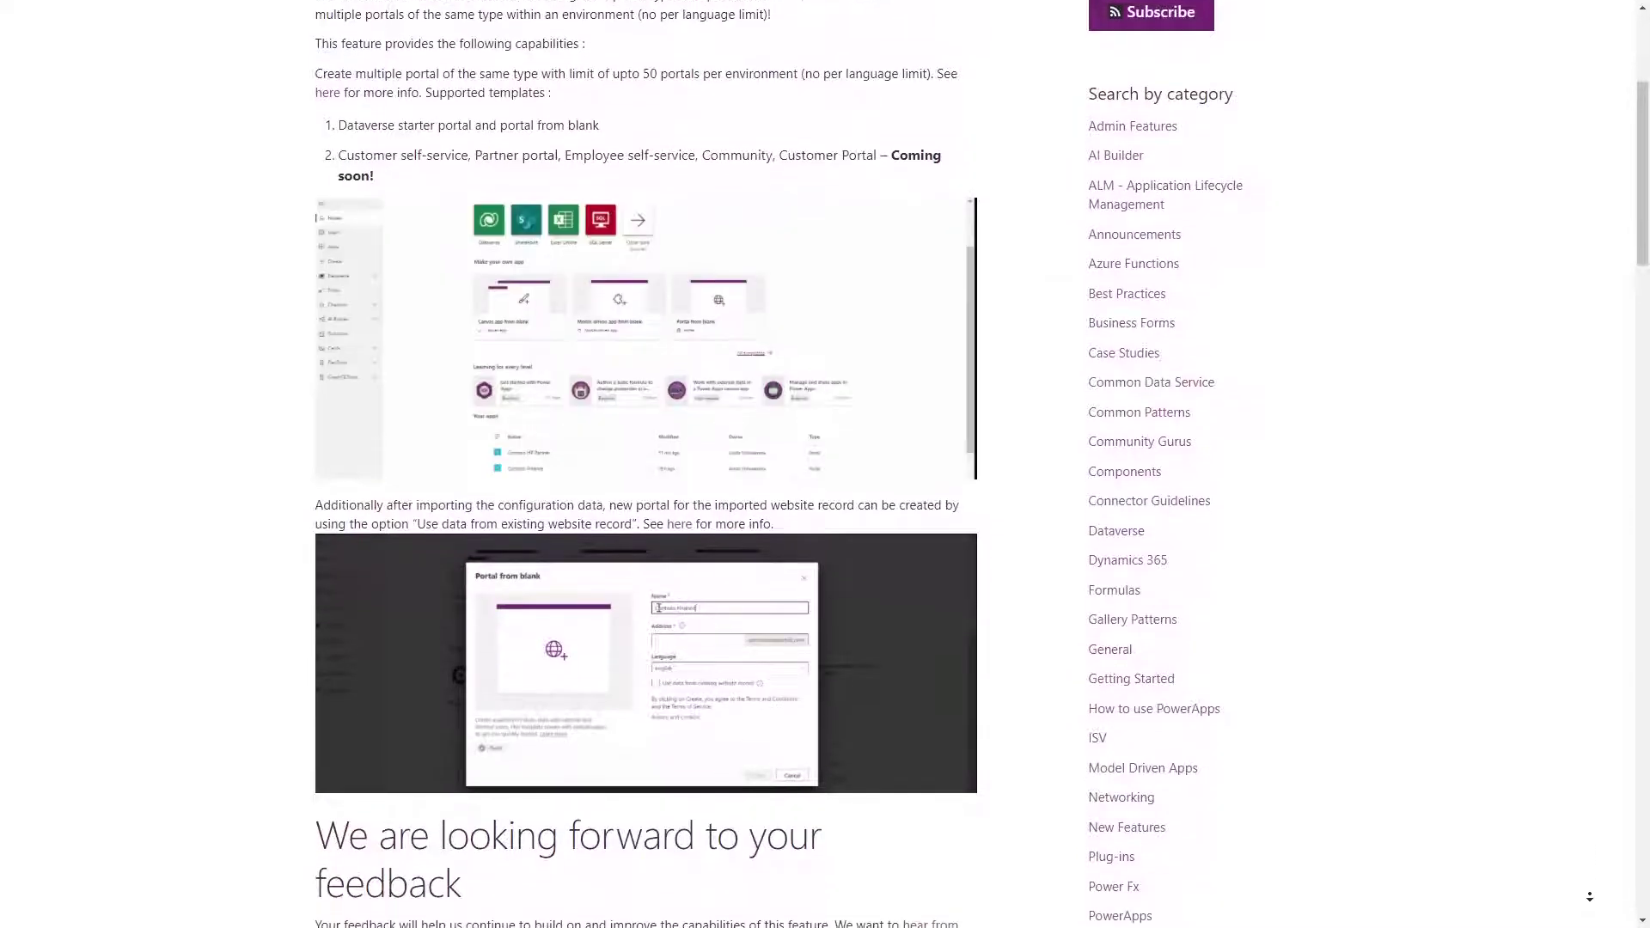
{"action": "scroll", "coordinate": [1590, 897], "scroll_direction": "down", "scroll_amount": 1}
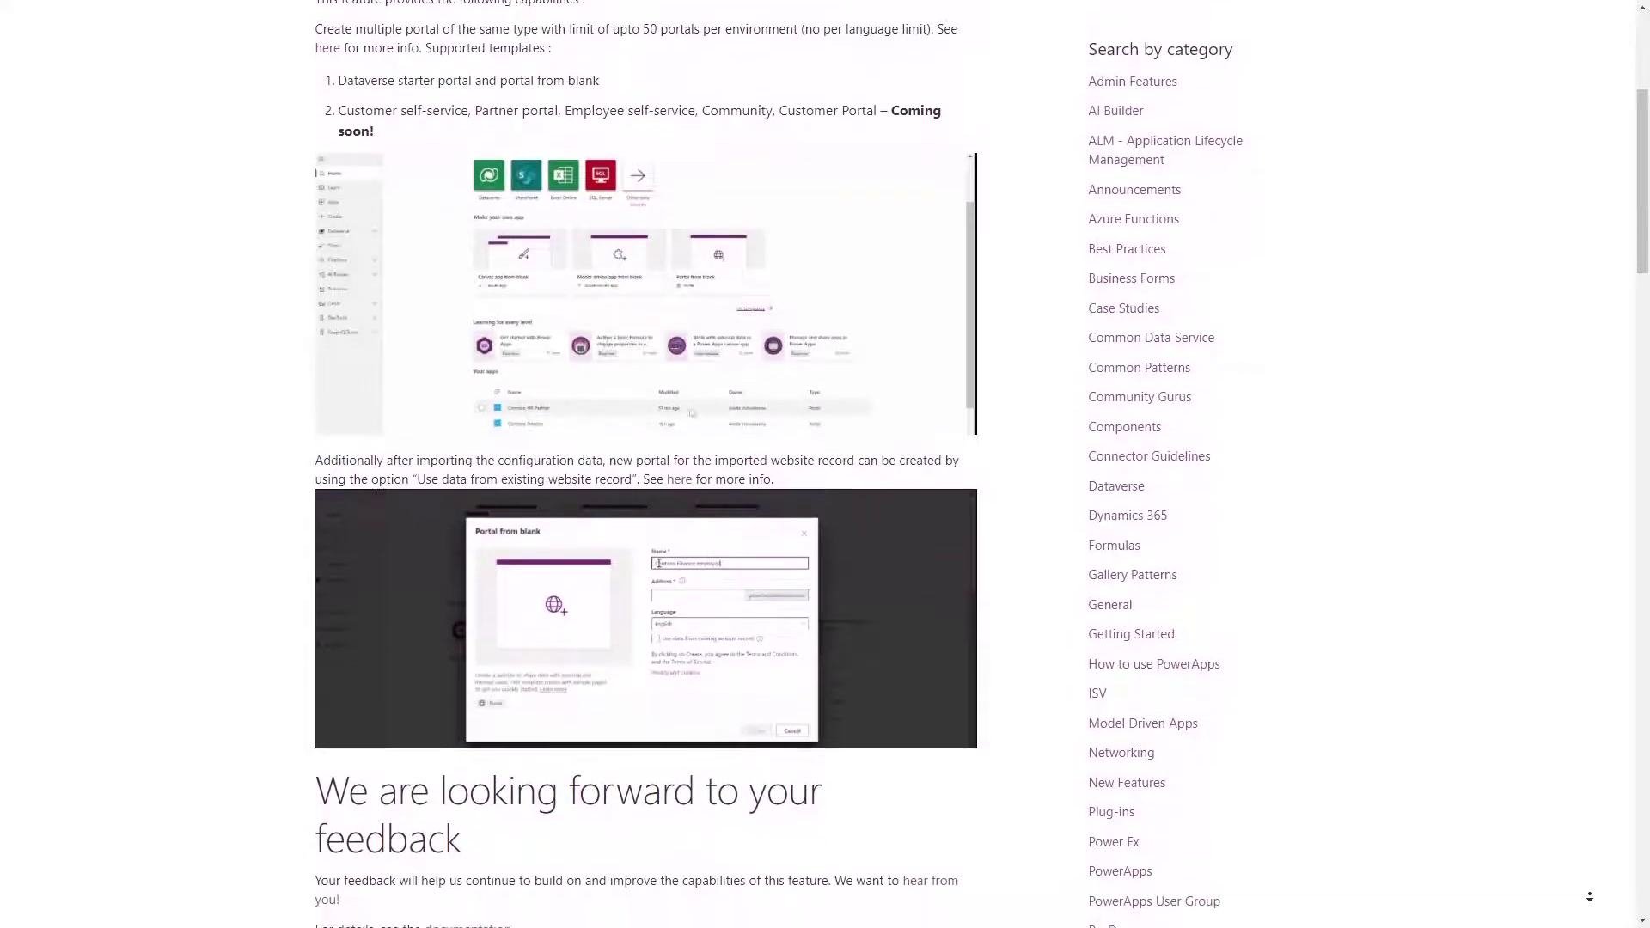
{"action": "scroll", "coordinate": [1590, 896], "scroll_direction": "down", "scroll_amount": 1}
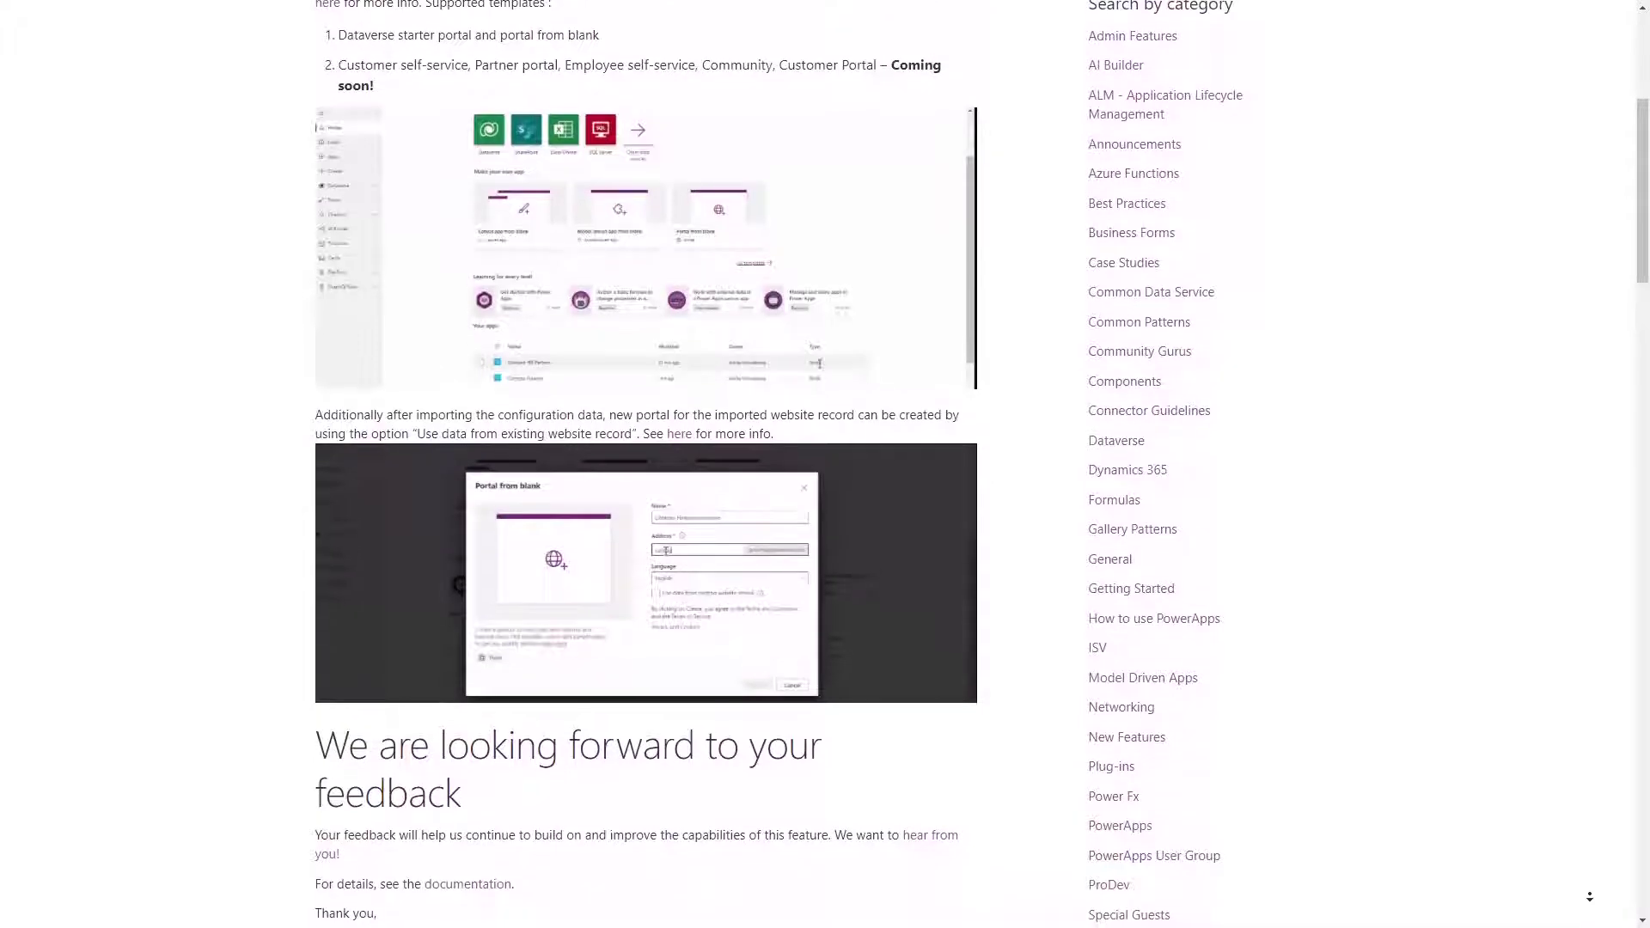
{"action": "scroll", "coordinate": [1589, 896], "scroll_direction": "down", "scroll_amount": 1}
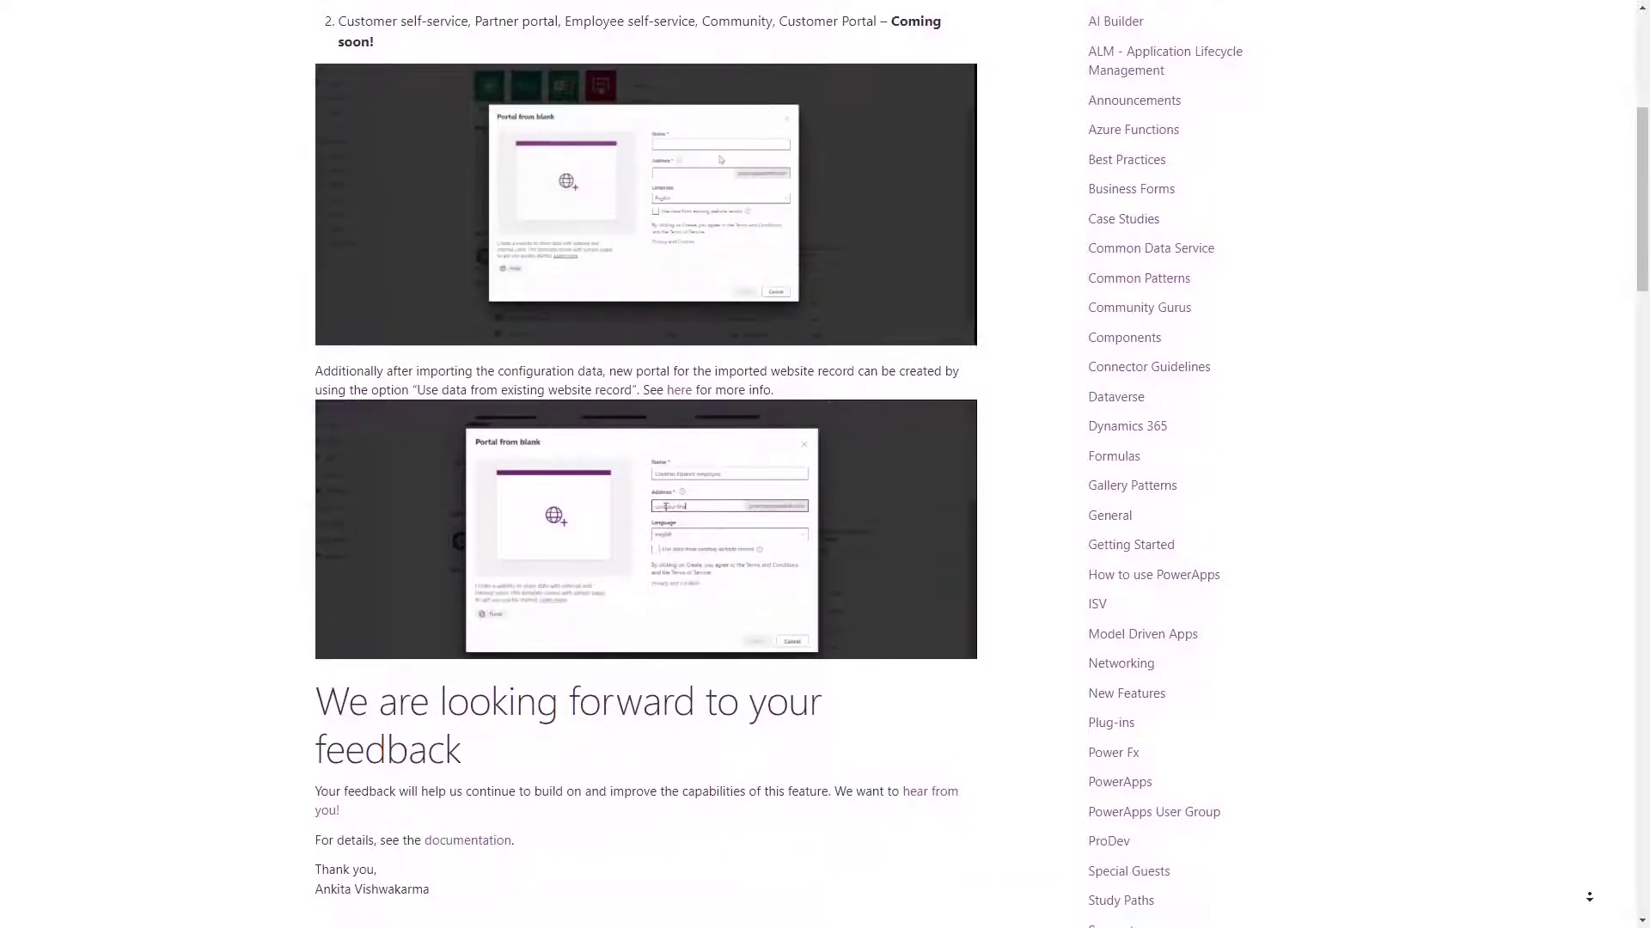
{"action": "scroll", "coordinate": [1590, 896], "scroll_direction": "down", "scroll_amount": 1}
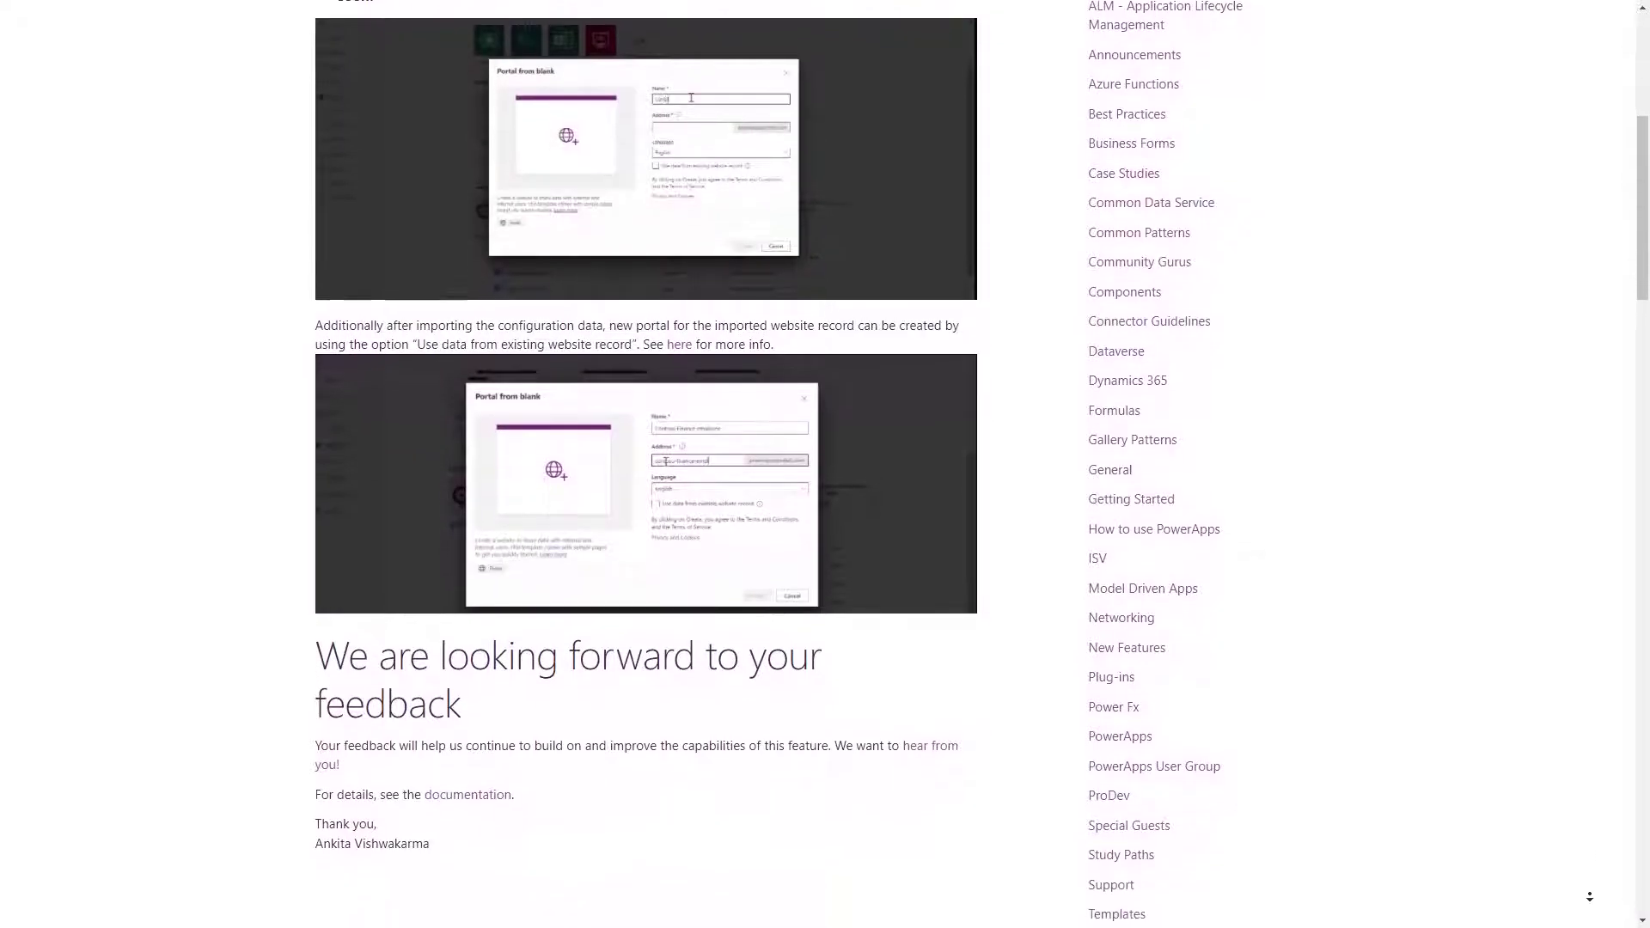